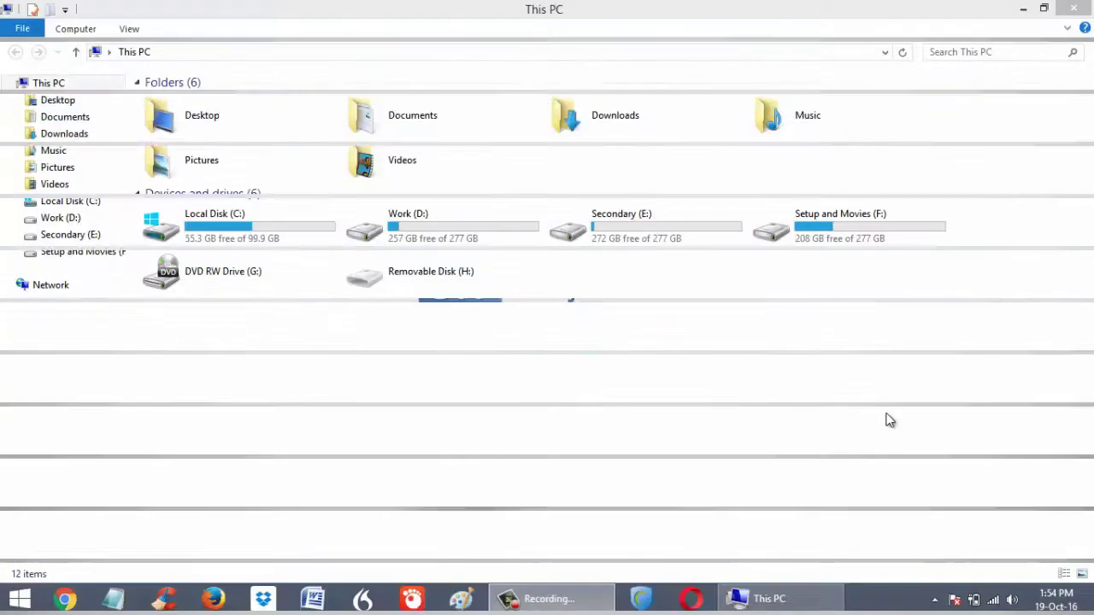
# Step: Open the Secondary (E:) drive and play final - part 2.mp4, skipping ahead to sample the video
pyautogui.click(660, 238)
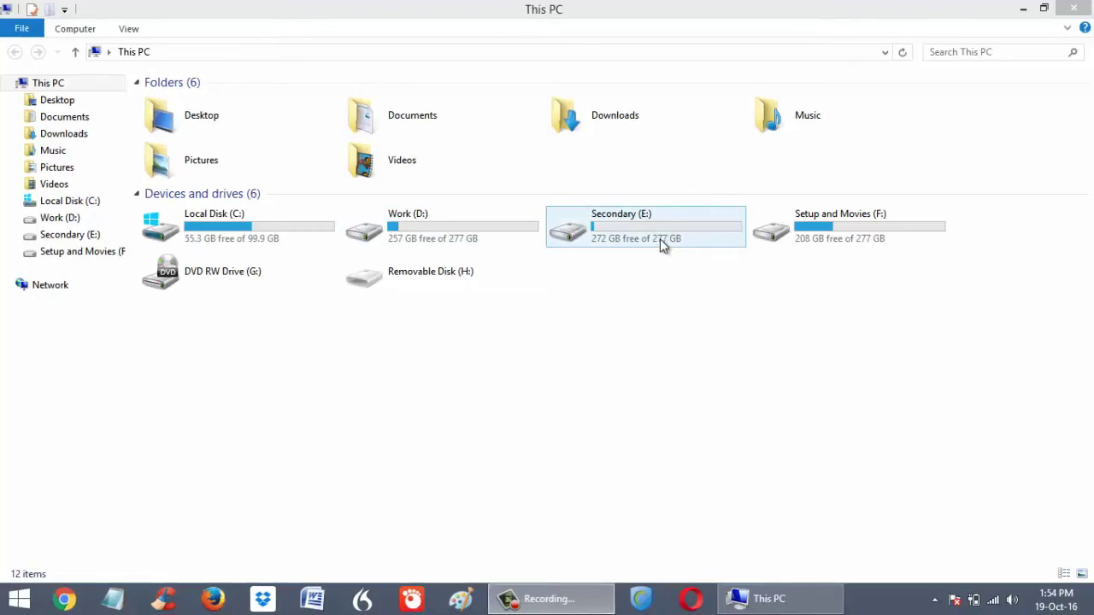
pyautogui.doubleClick(659, 239)
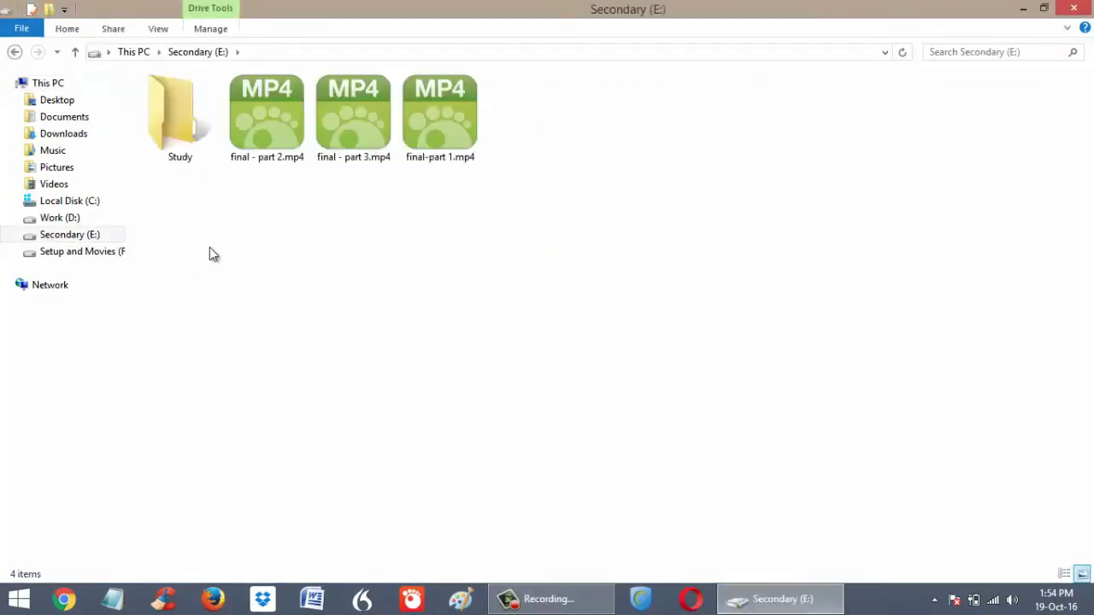
pyautogui.click(265, 133)
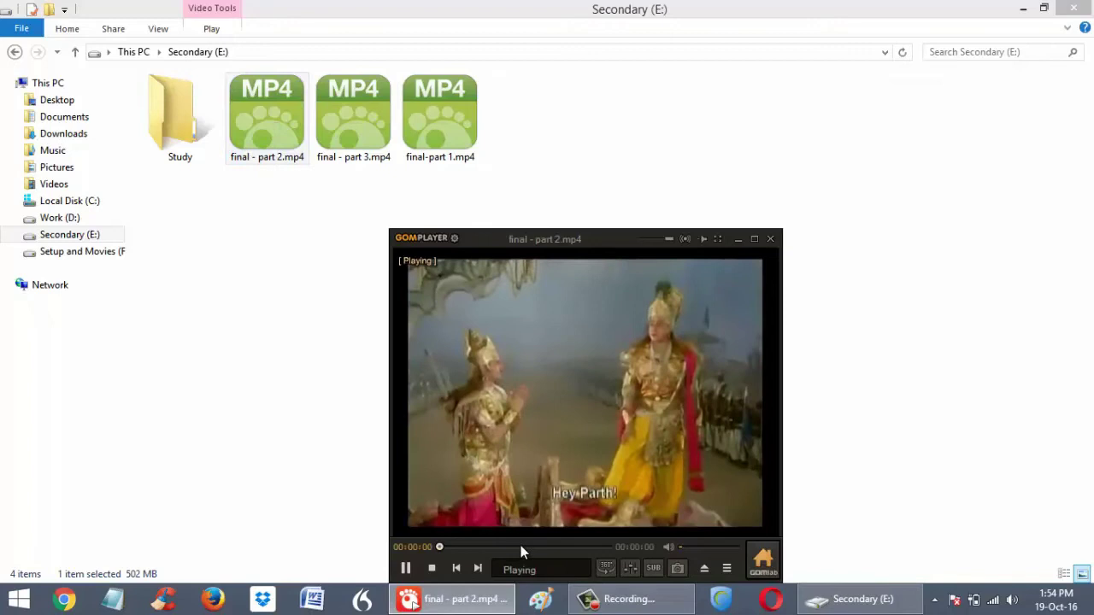
pyautogui.moveTo(520, 547); pyautogui.dragTo(537, 545)
# Step: Play final - part 3.mp4 and final-part 1.mp4, skipping through each video, and close the player
pyautogui.doubleClick(354, 125)
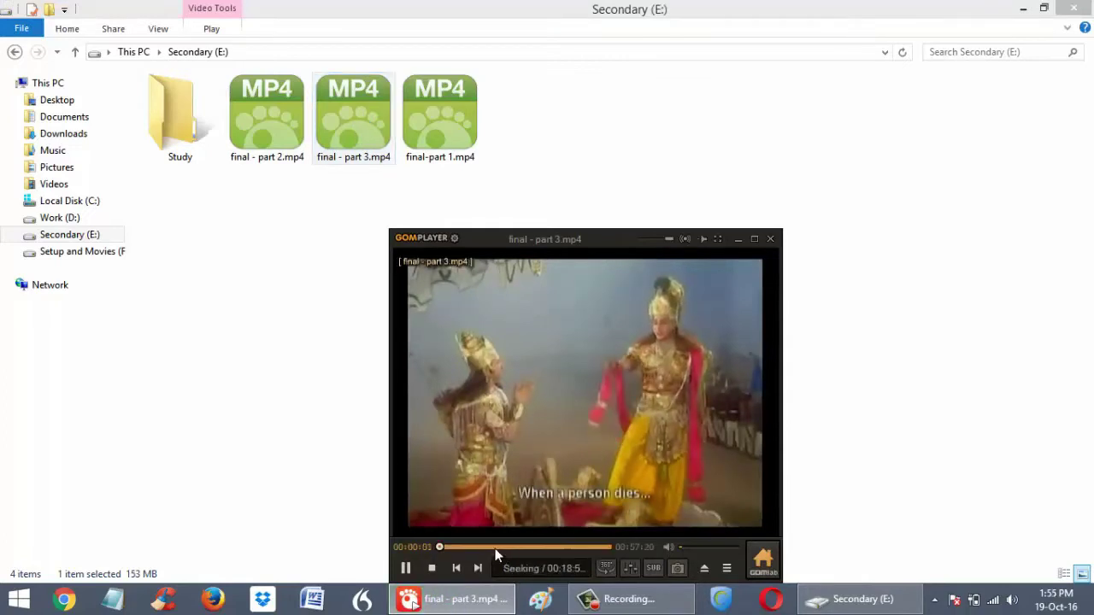
pyautogui.moveTo(495, 548); pyautogui.dragTo(573, 547)
pyautogui.click(436, 110)
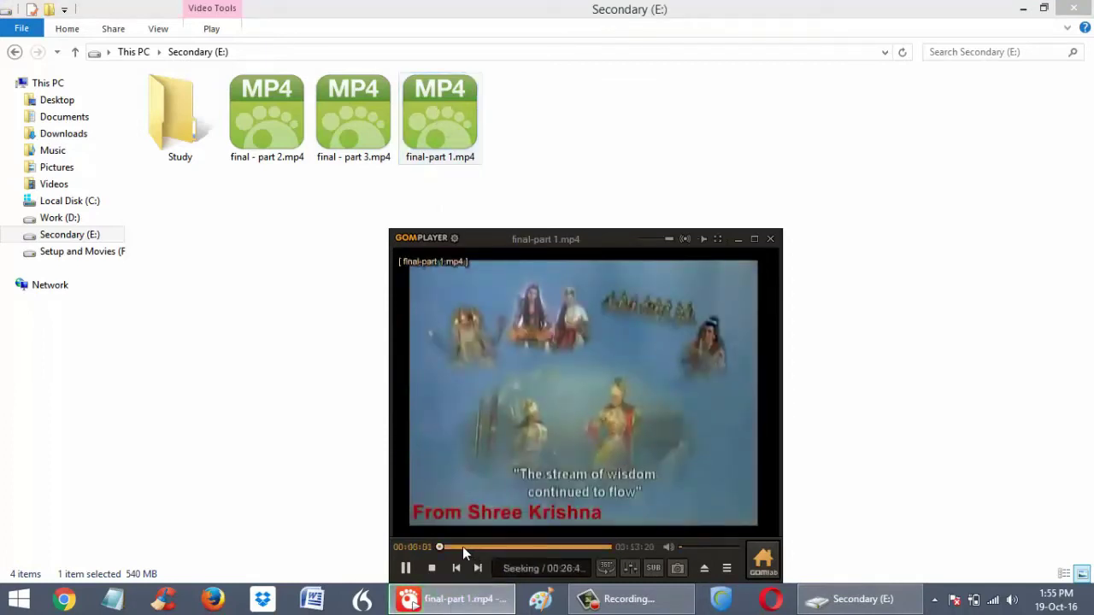
pyautogui.moveTo(466, 547); pyautogui.dragTo(599, 544)
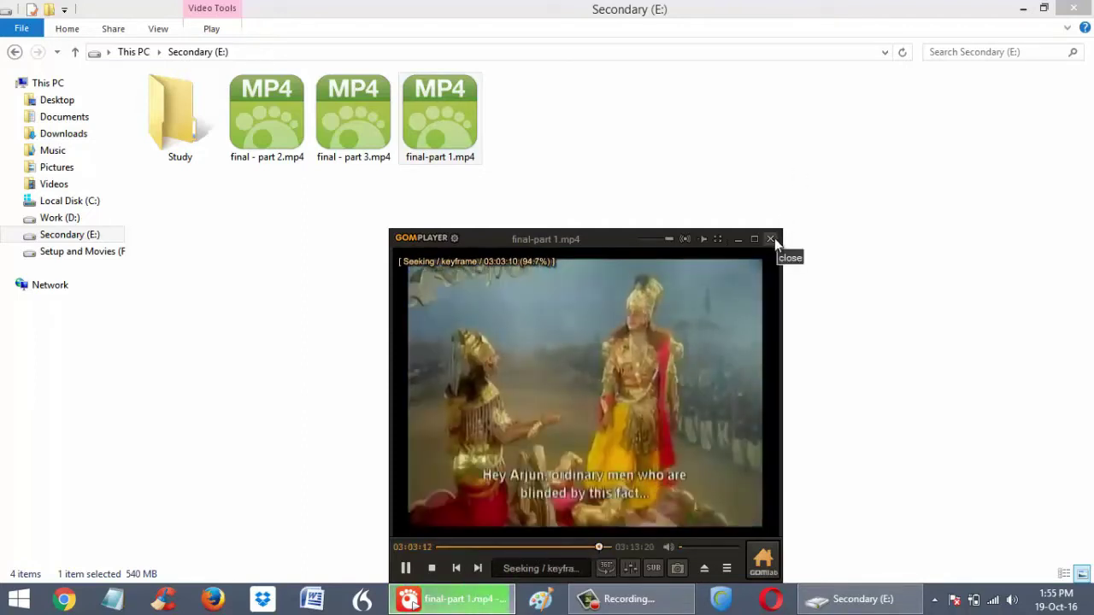
pyautogui.click(770, 239)
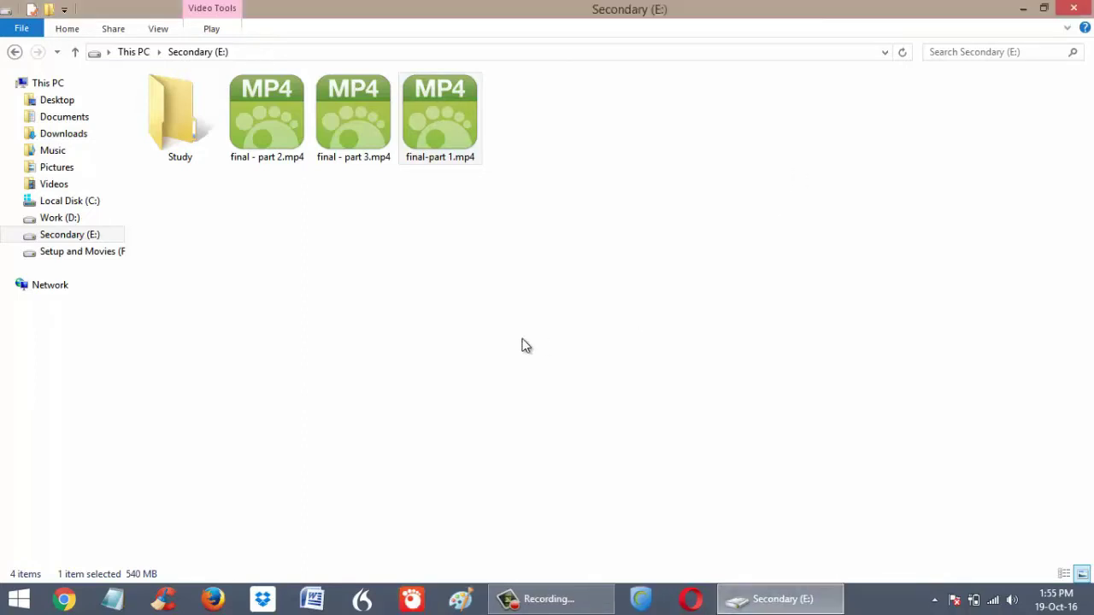
# Step: Permanently delete the three MP4 files from the Secondary (E:) drive, bypassing the Recycle Bin
pyautogui.click(521, 346)
pyautogui.moveTo(254, 248); pyautogui.dragTo(473, 117)
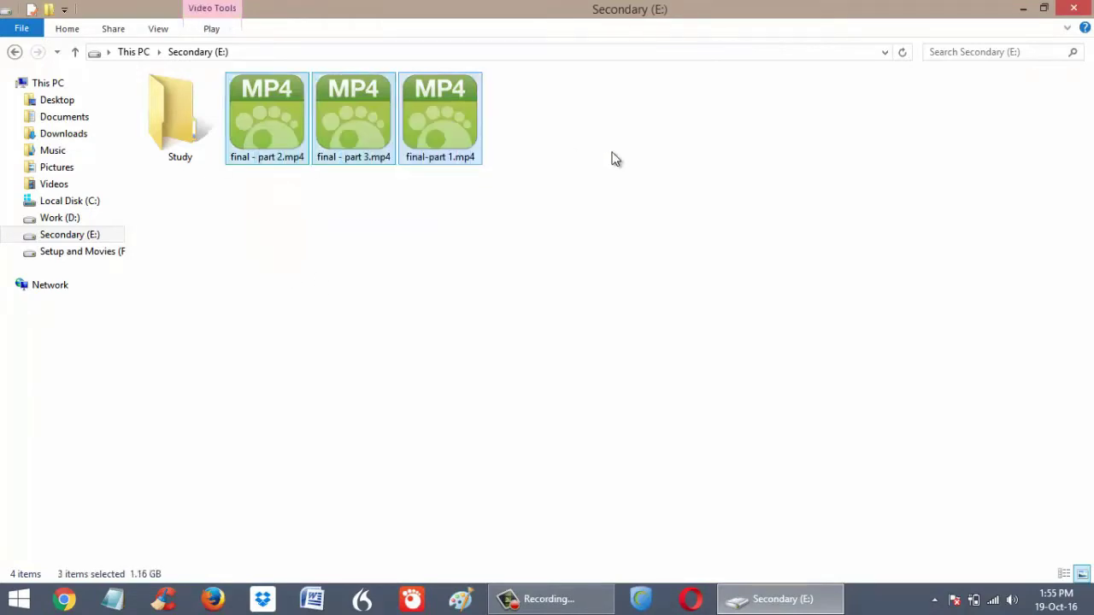
pyautogui.hotkey('shift', 'Delete')
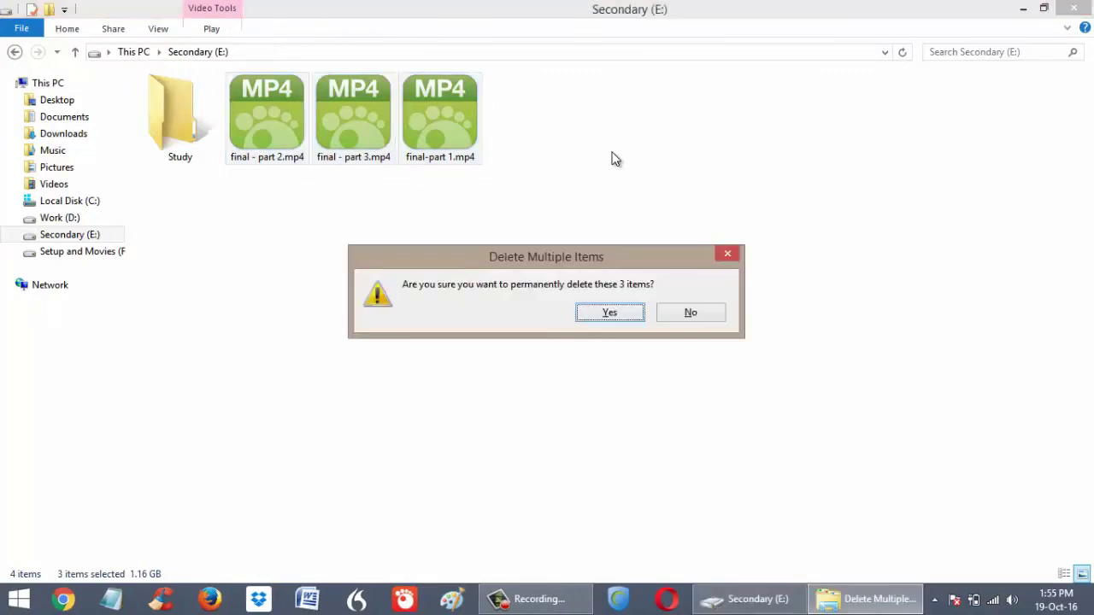
pyautogui.click(612, 314)
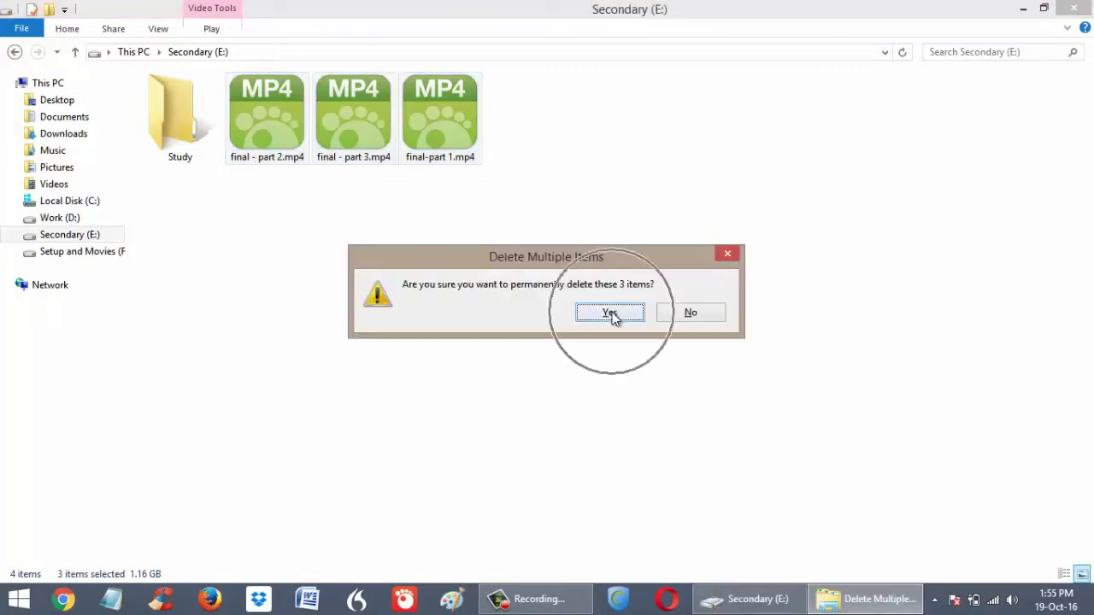
pyautogui.click(612, 315)
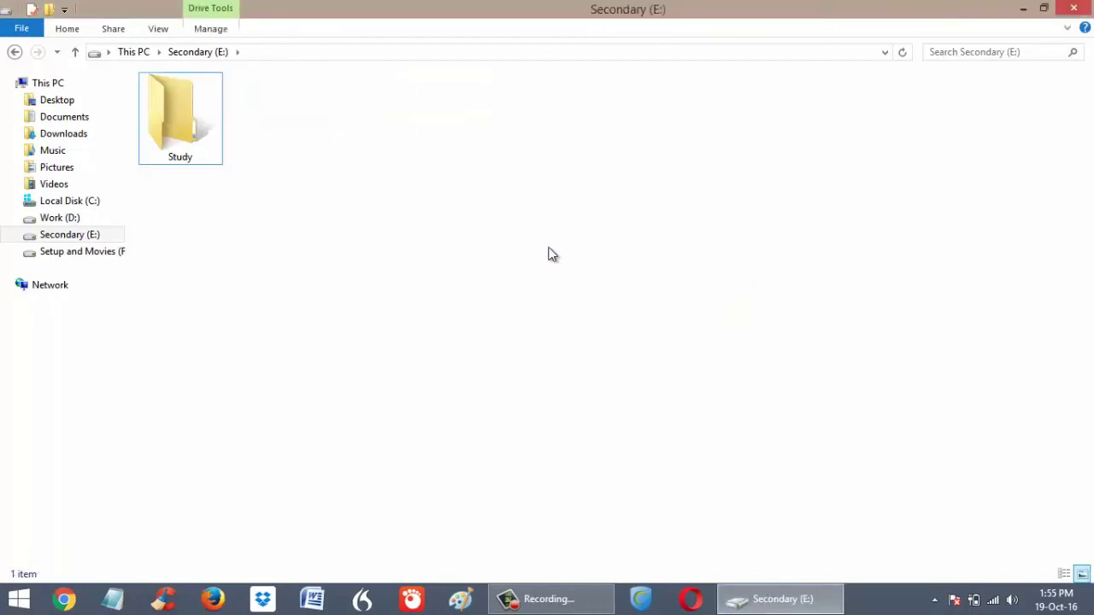
pyautogui.rightClick(551, 253)
pyautogui.click(779, 469)
# Step: Launch Disk Drill, dismiss its software update offer and maximize its window
pyautogui.click(19, 599)
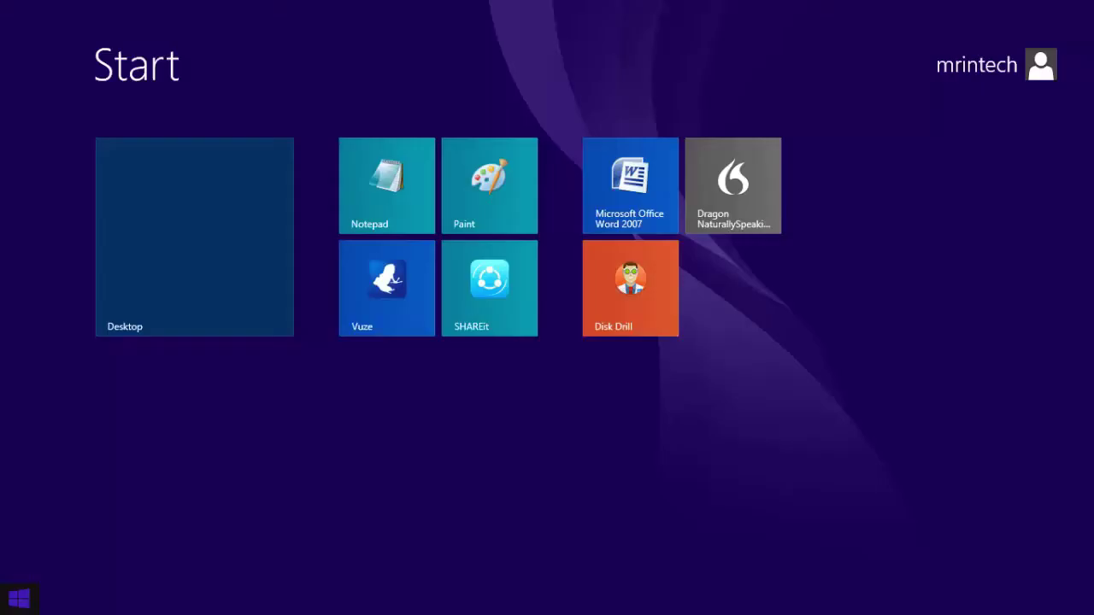
pyautogui.click(631, 303)
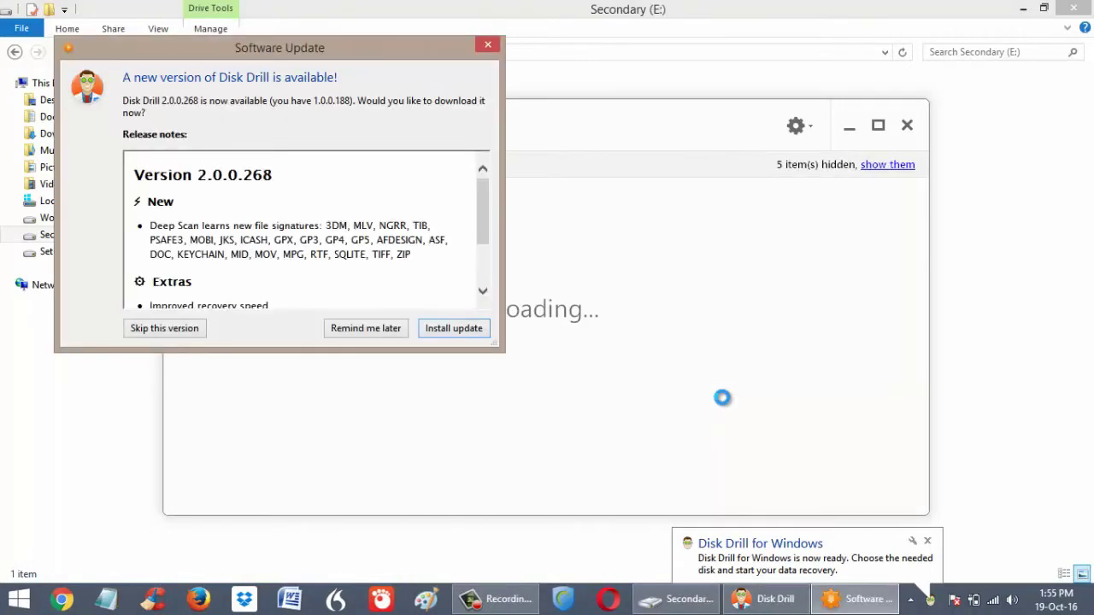
pyautogui.press('Escape')
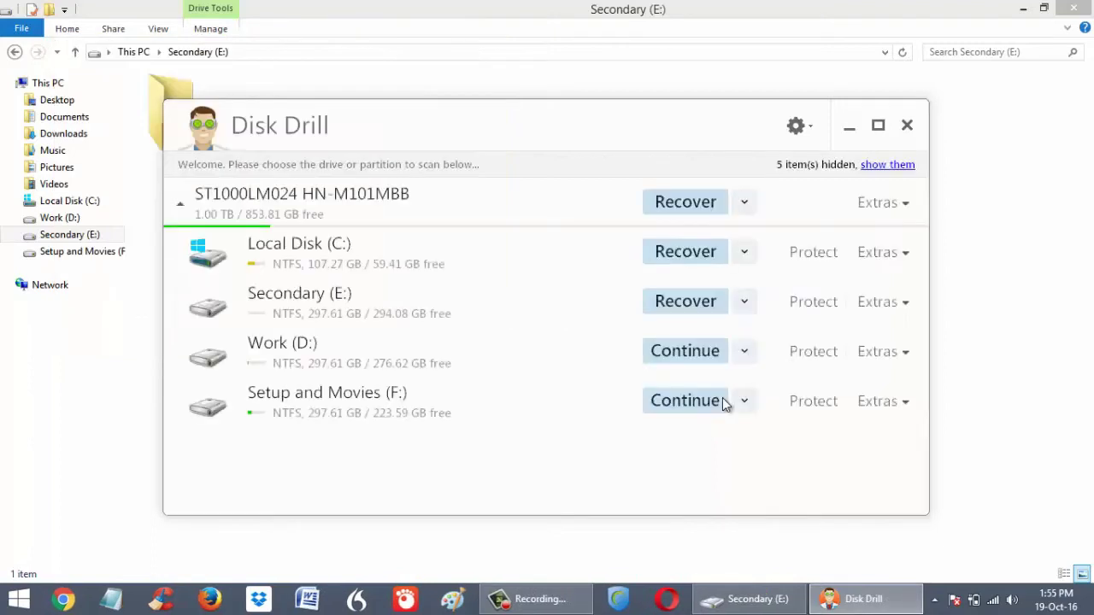
pyautogui.press('super+Up')
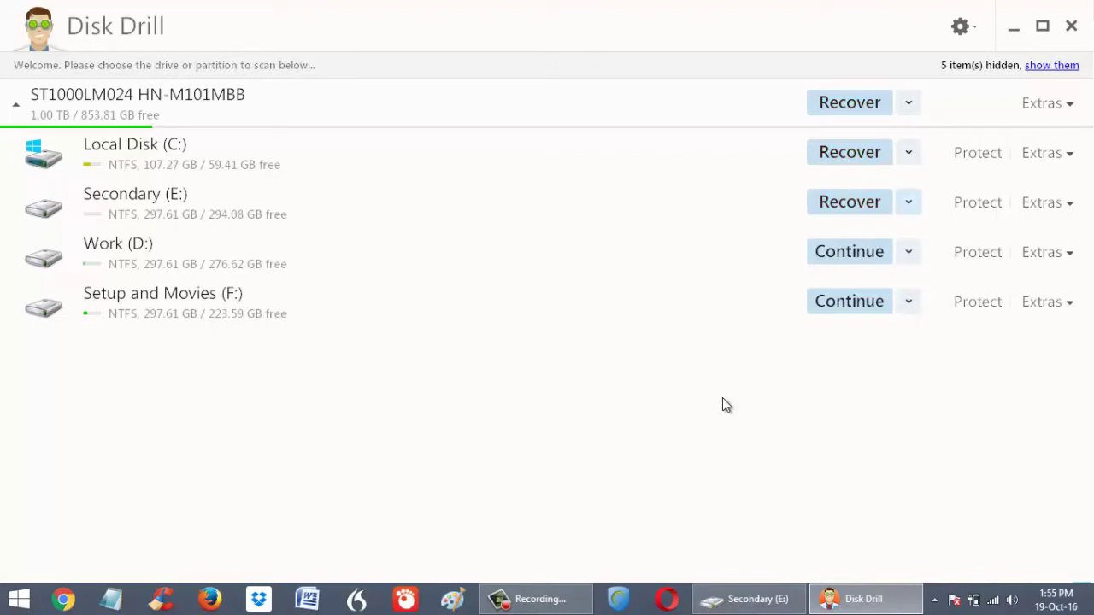
# Step: Run a Quick Scan on the Secondary (E:) partition
pyautogui.press('Return')
pyautogui.press('Down')
pyautogui.press('Down')
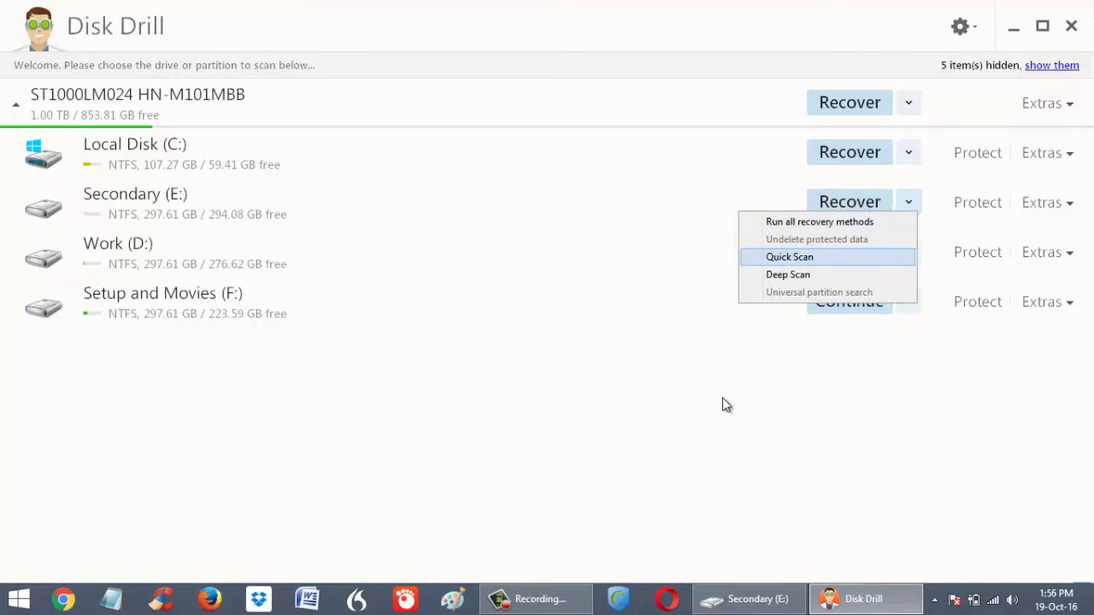
pyautogui.press('Return')
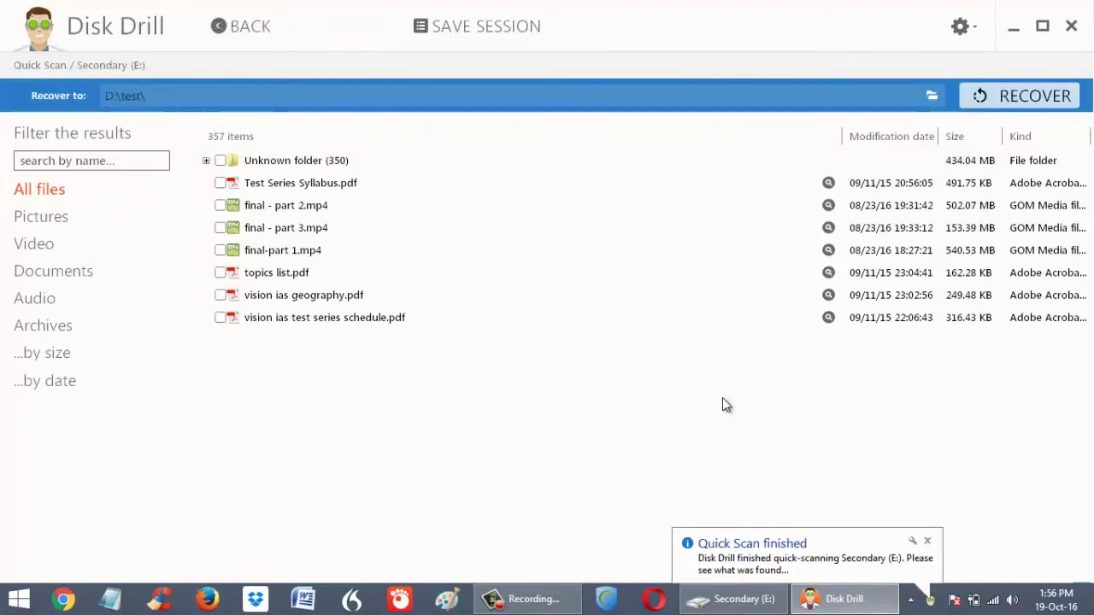
# Step: Filter the scan results to show only video files
pyautogui.press('Up')
pyautogui.press('Up')
pyautogui.press('Up')
pyautogui.press('Up')
pyautogui.press('Return')
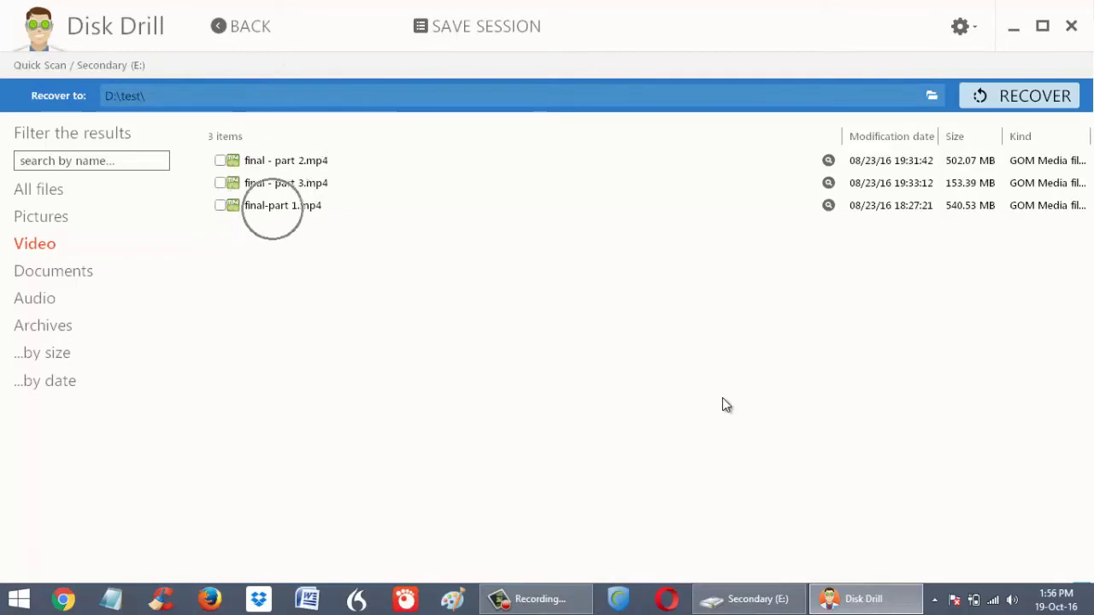
# Step: Recover final - part 2.mp4, final - part 3.mp4 and final-part 1.mp4 to D:\test\, accepting recovery to the same disk
pyautogui.press('space')
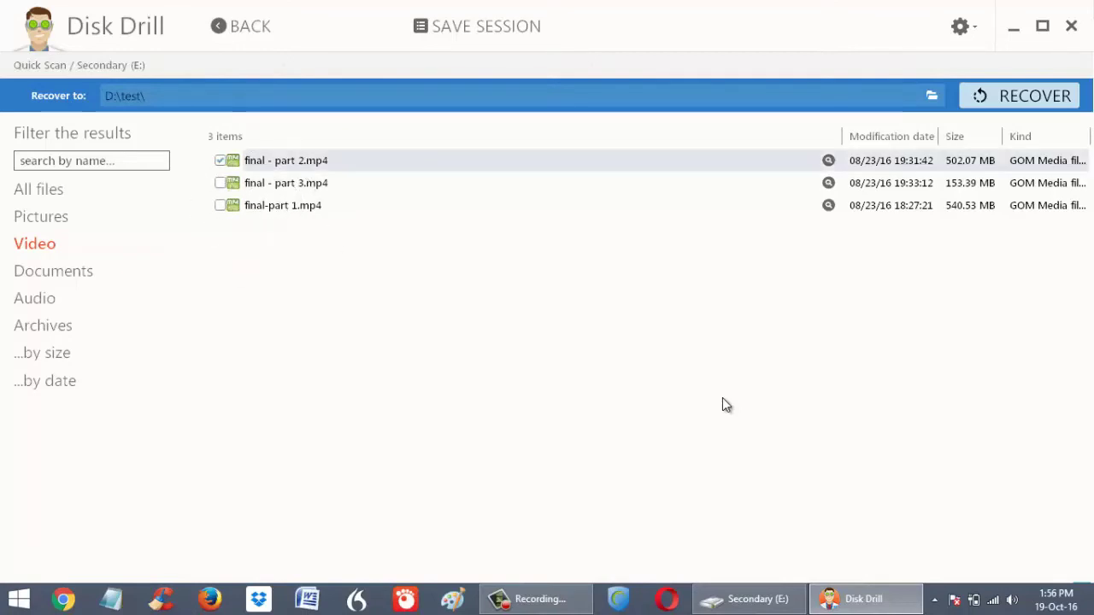
pyautogui.press('Down')
pyautogui.press('space')
pyautogui.press('Down')
pyautogui.press('space')
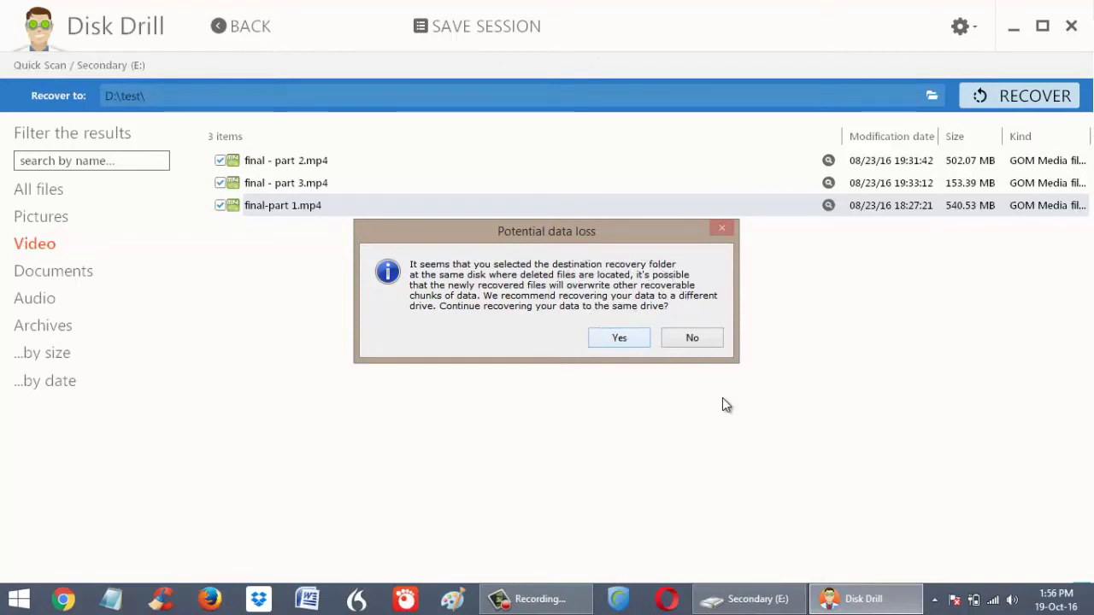
pyautogui.press('Return')
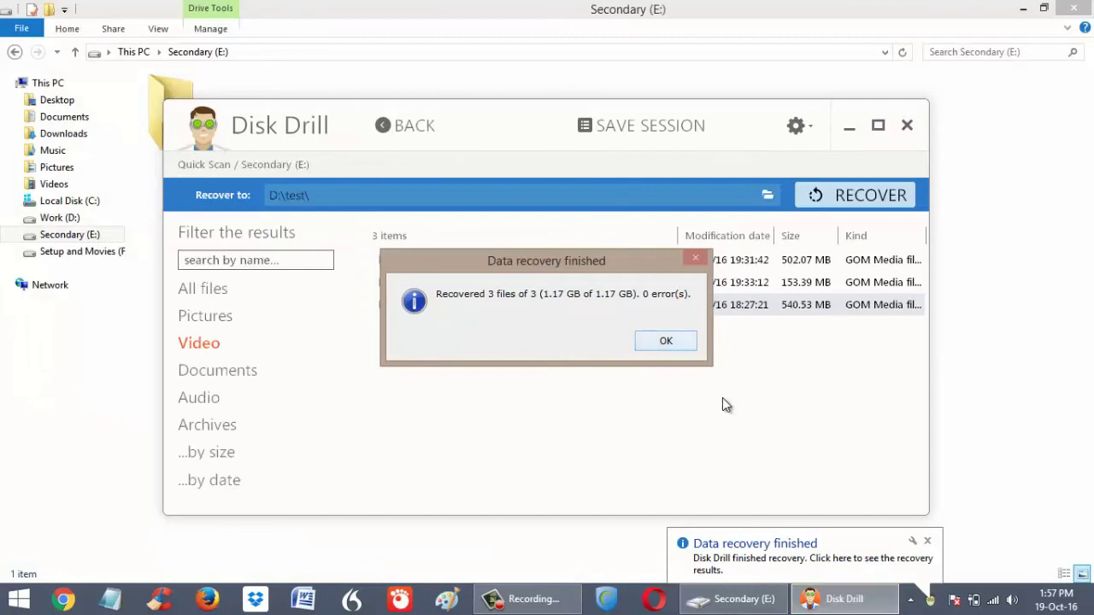
pyautogui.press('Return')
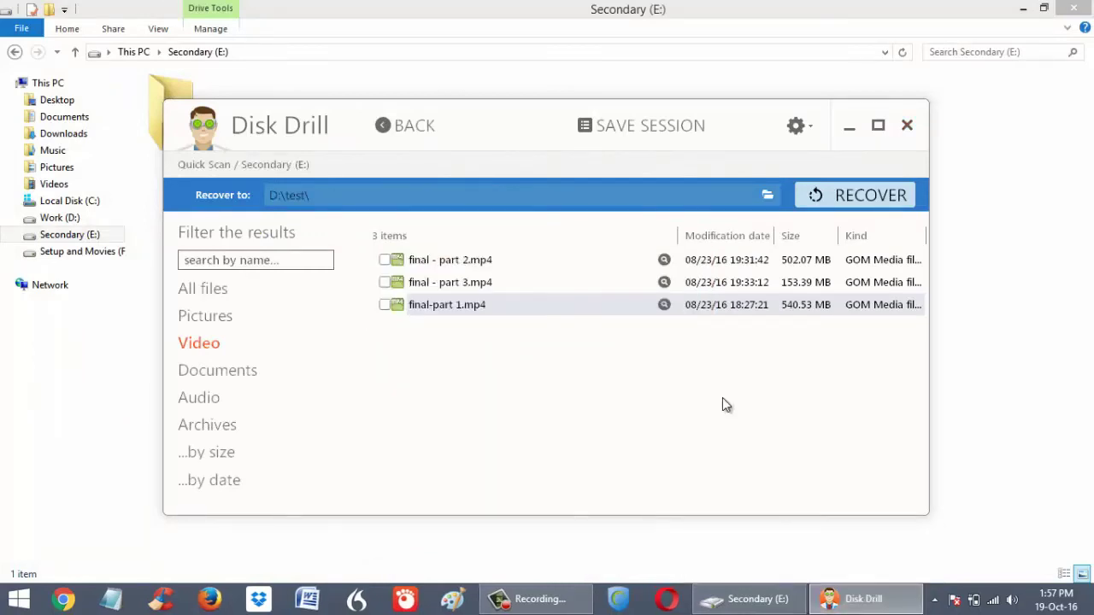
# Step: Open the test folder on Work (D:) in File Explorer and play the recovered final - part 2.mp4, skipping well ahead
pyautogui.click(128, 385)
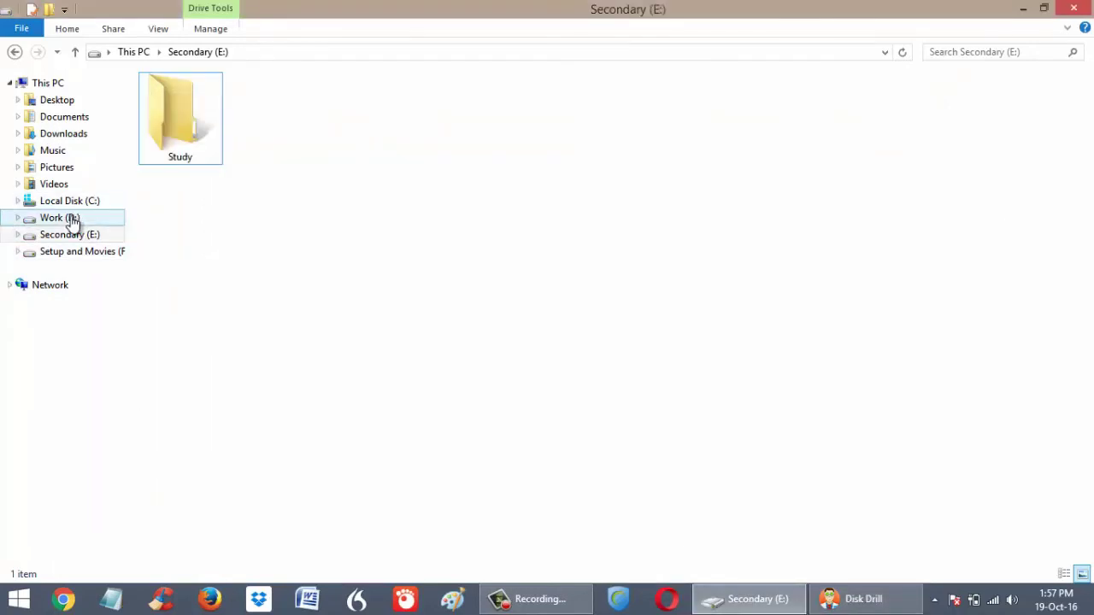
pyautogui.click(71, 219)
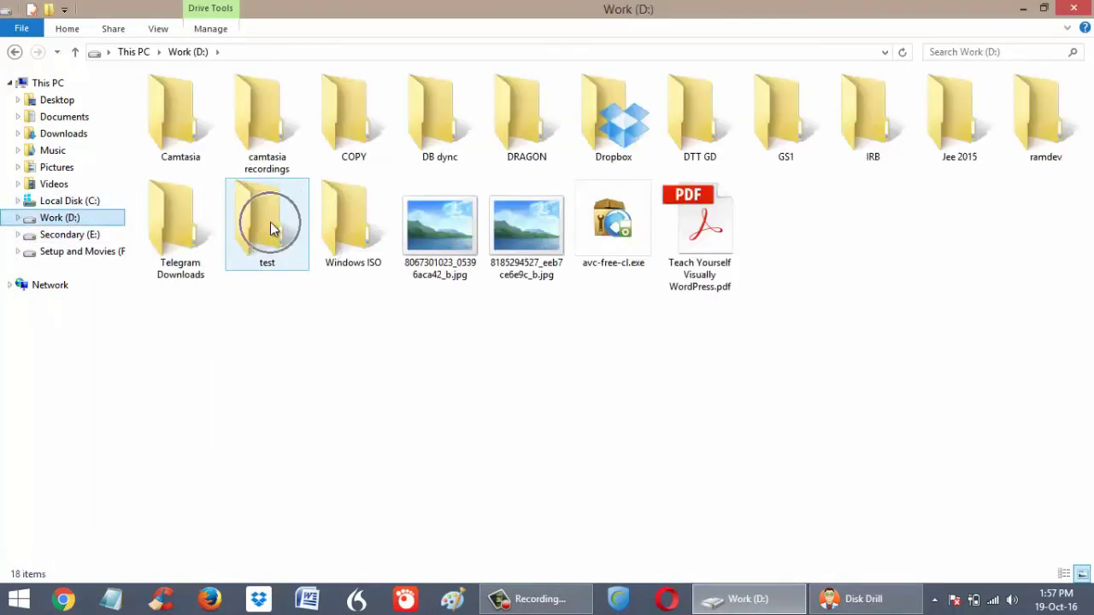
pyautogui.doubleClick(271, 227)
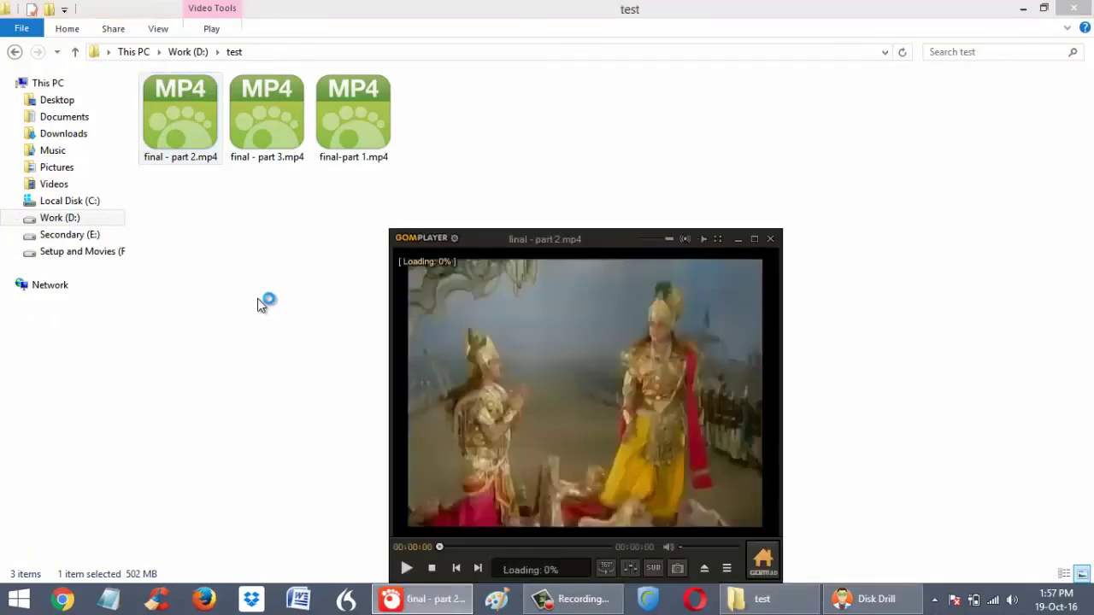
pyautogui.moveTo(484, 545); pyautogui.dragTo(567, 544)
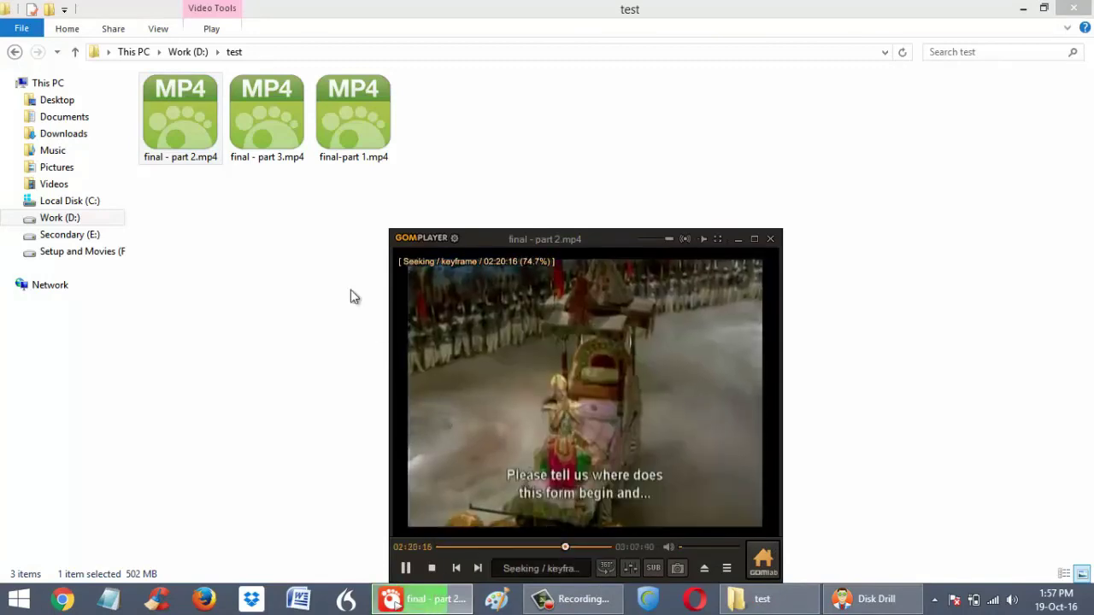
# Step: Check the recovered final - part 3.mp4 and final-part 1.mp4 by skipping through each video, and close the player
pyautogui.doubleClick(271, 113)
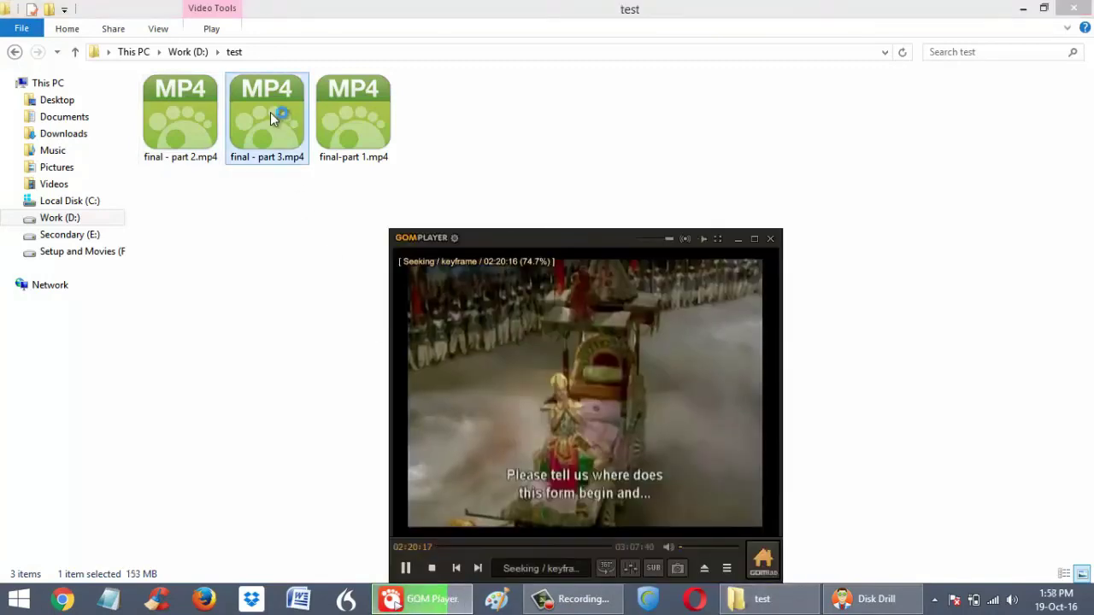
pyautogui.click(479, 545)
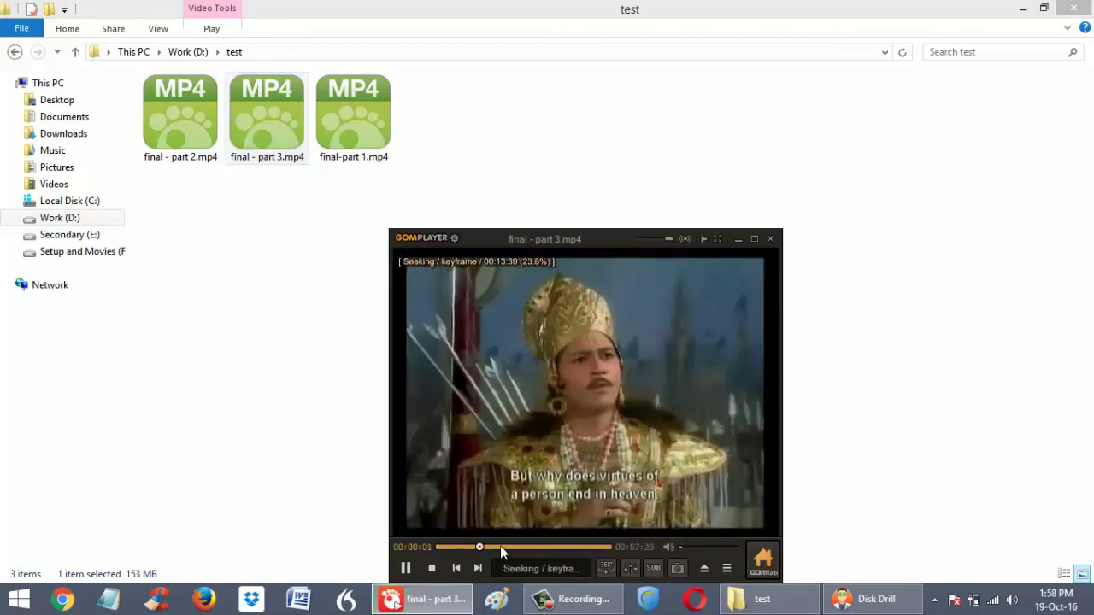
pyautogui.moveTo(501, 547); pyautogui.dragTo(608, 547)
pyautogui.doubleClick(367, 134)
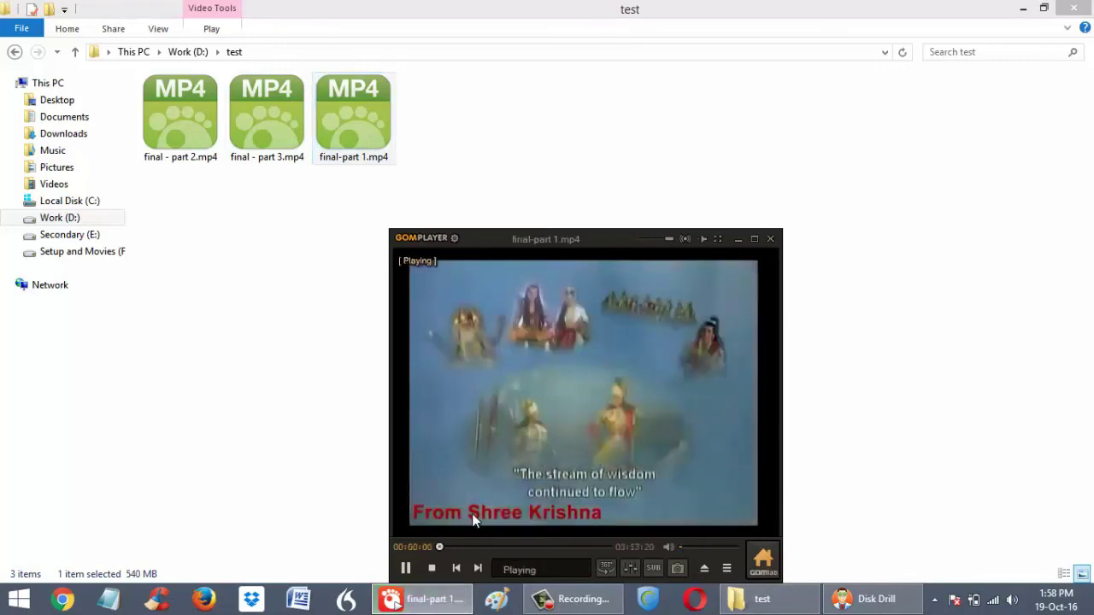
pyautogui.click(464, 545)
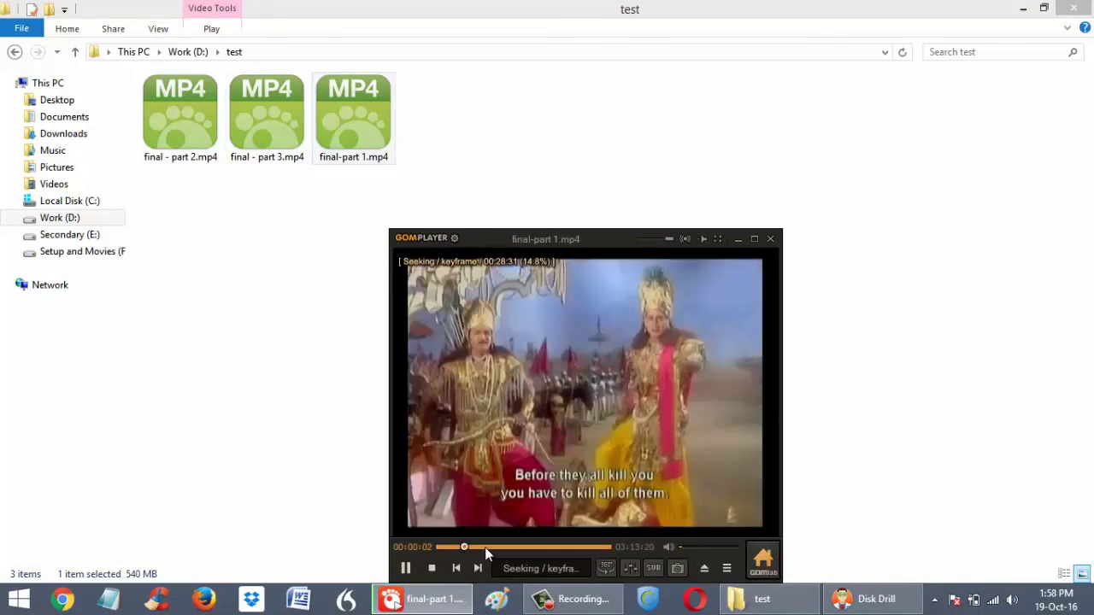
pyautogui.moveTo(488, 547); pyautogui.dragTo(590, 545)
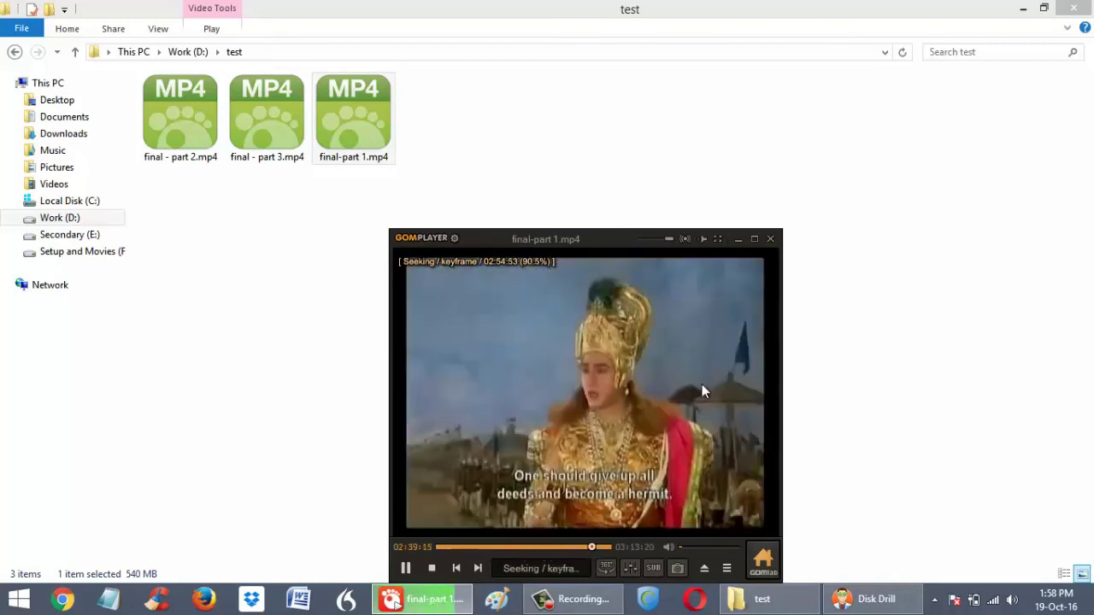
pyautogui.click(770, 239)
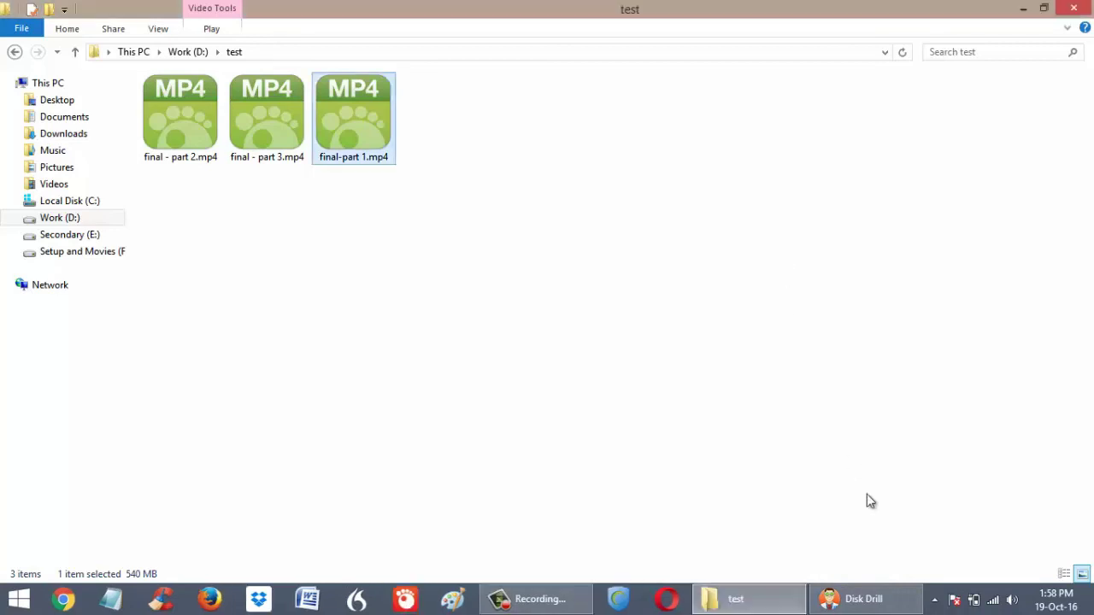
# Step: Switch back to Disk Drill and maximize its window
pyautogui.click(872, 610)
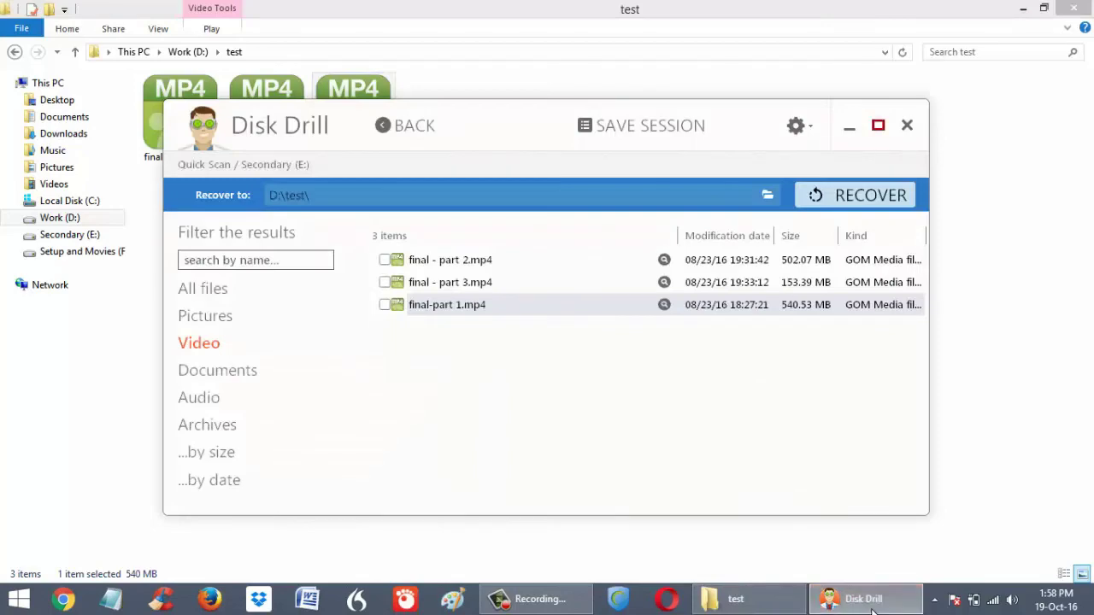
pyautogui.press('super+Up')
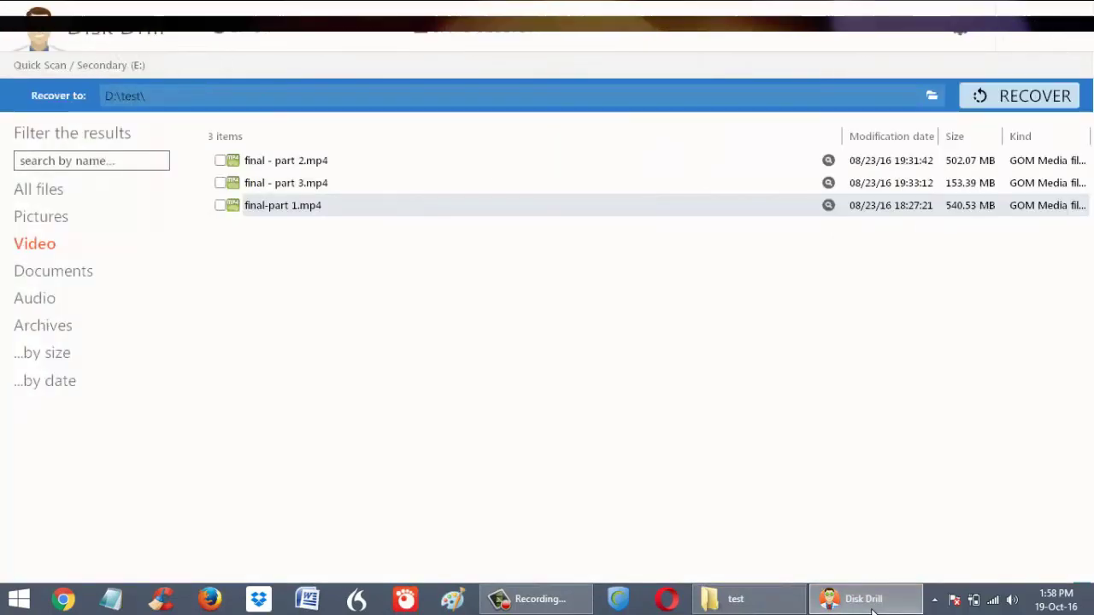